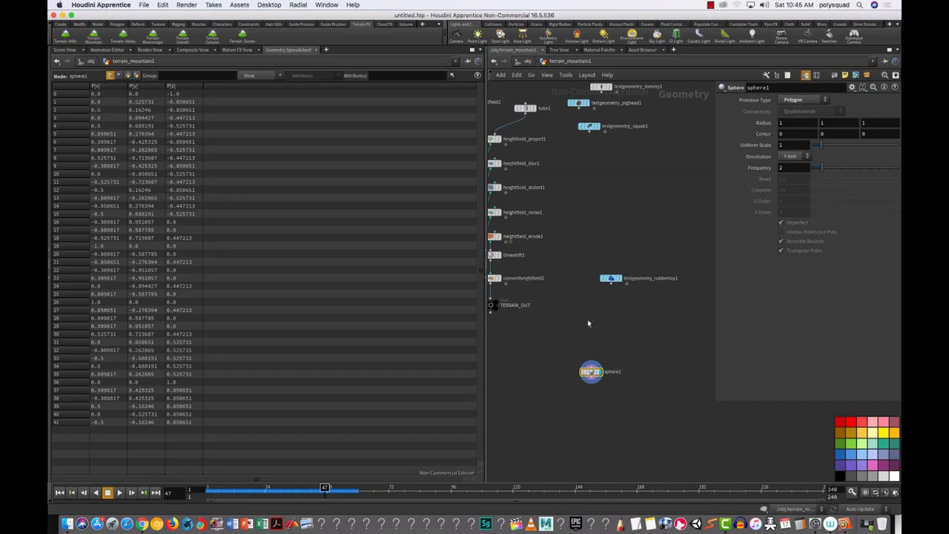
Step: Add a Color node below the sphere node, fed by the sphere's output, and make it the displayed node
key(f)
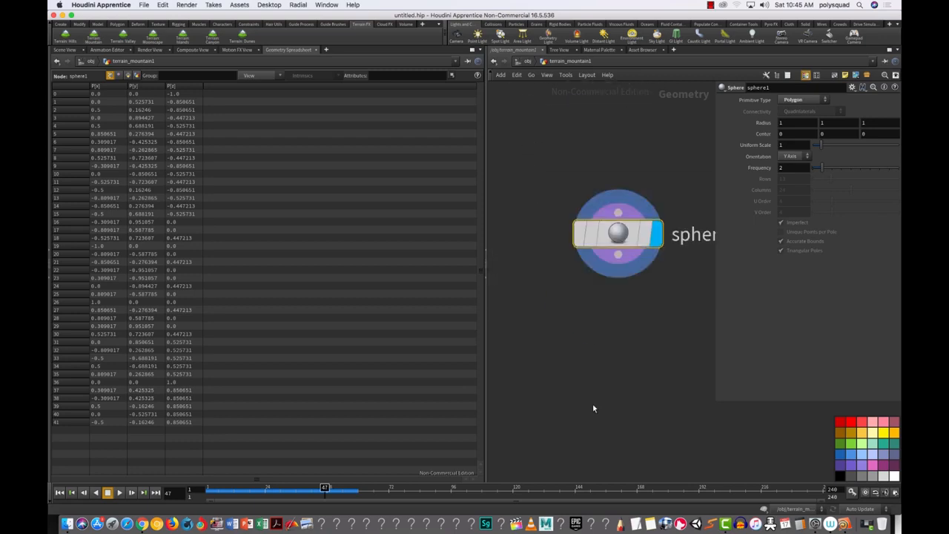
key(Tab)
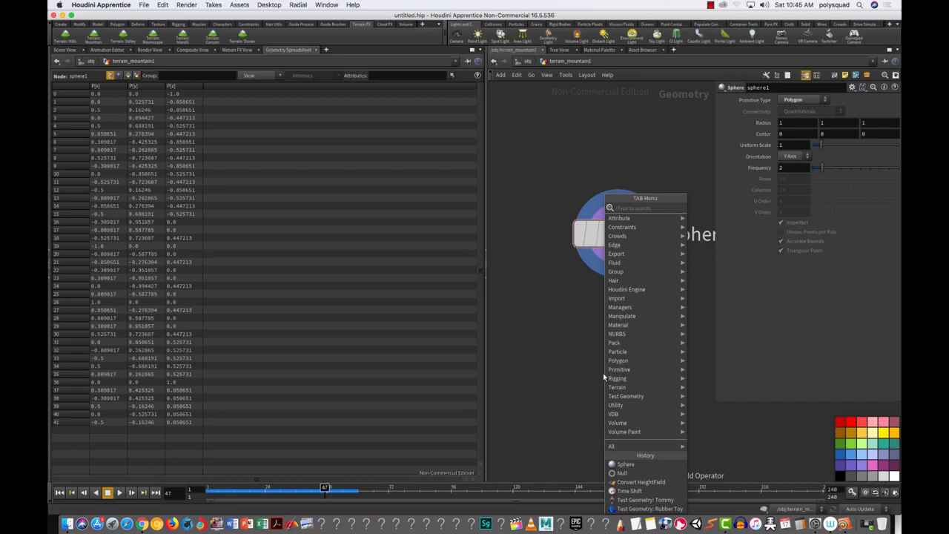
text(color)
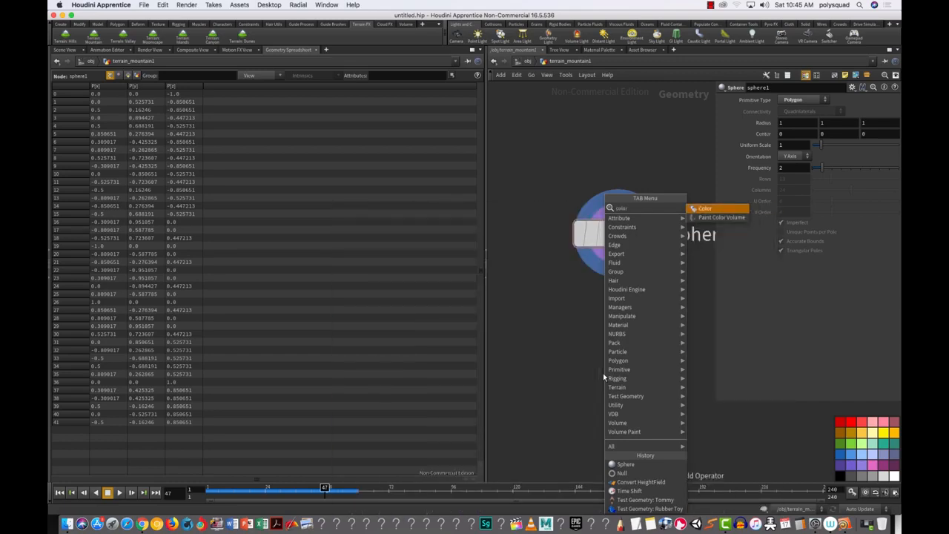
click(703, 210)
click(614, 336)
click(618, 257)
click(617, 317)
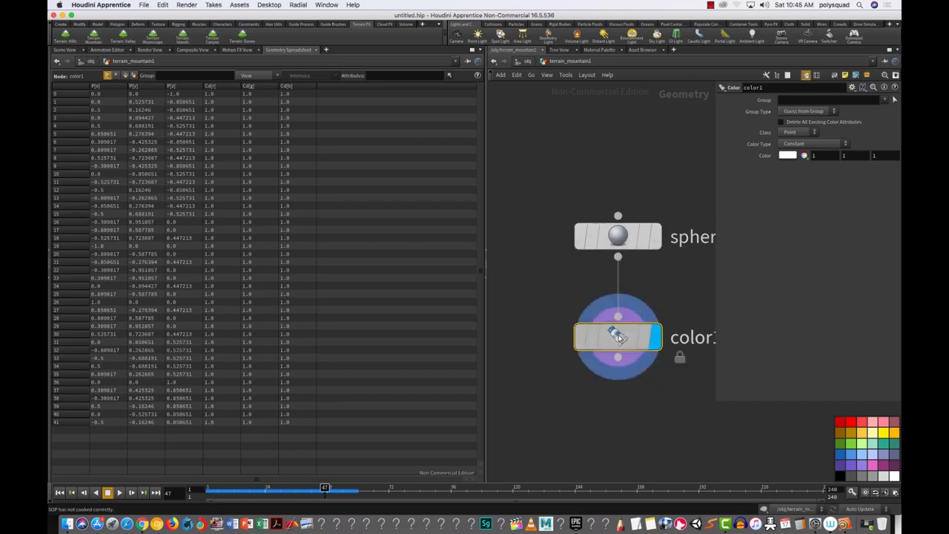
Step: Show the sphere in the scene view and set the Color node's color to magenta (0.9, 0, 0.9)
mouse_move(618, 337)
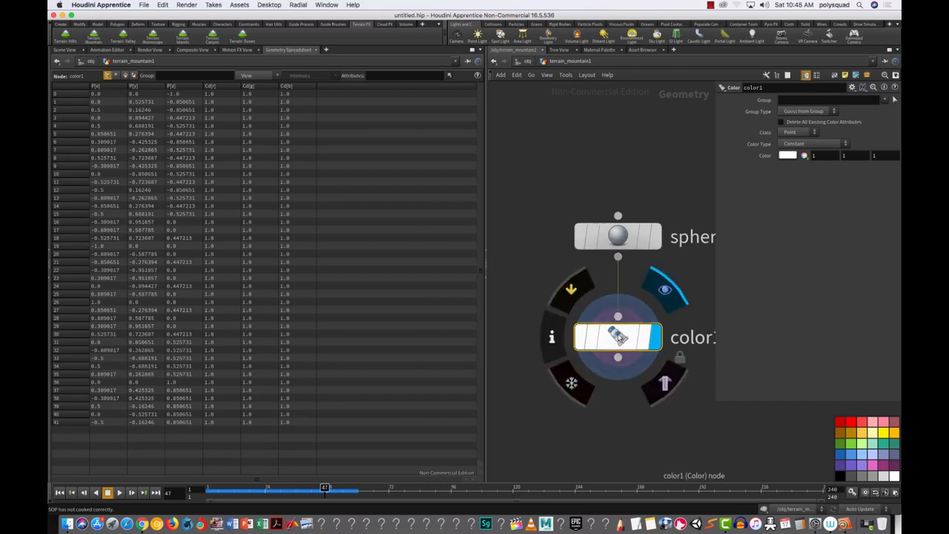
click(64, 50)
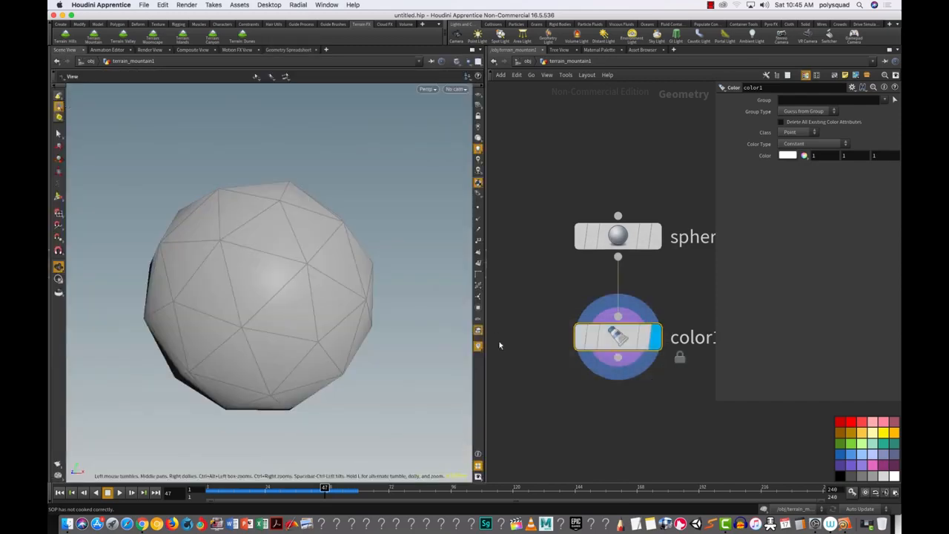
click(792, 153)
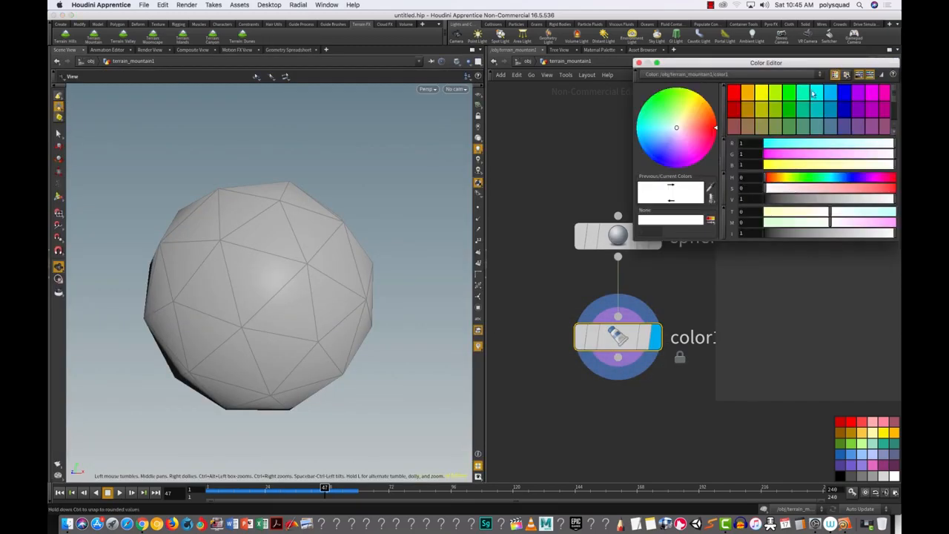
click(883, 92)
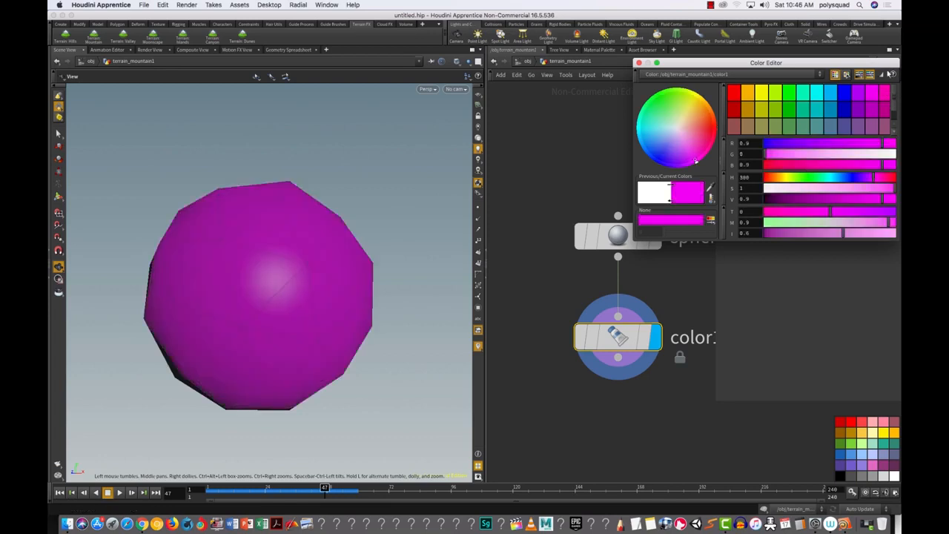
click(639, 62)
Step: Examine the Color node's point and primitive attributes in the geometry spreadsheet
click(288, 50)
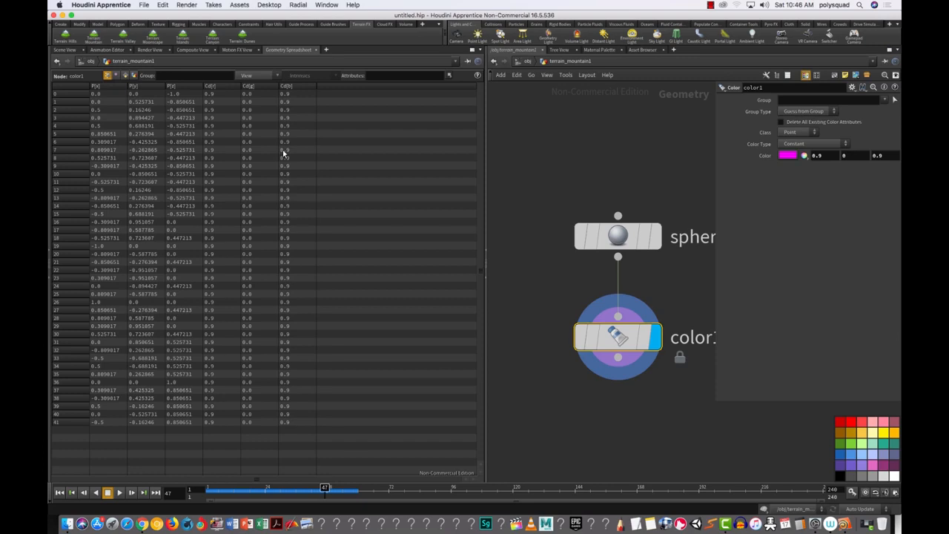
click(125, 75)
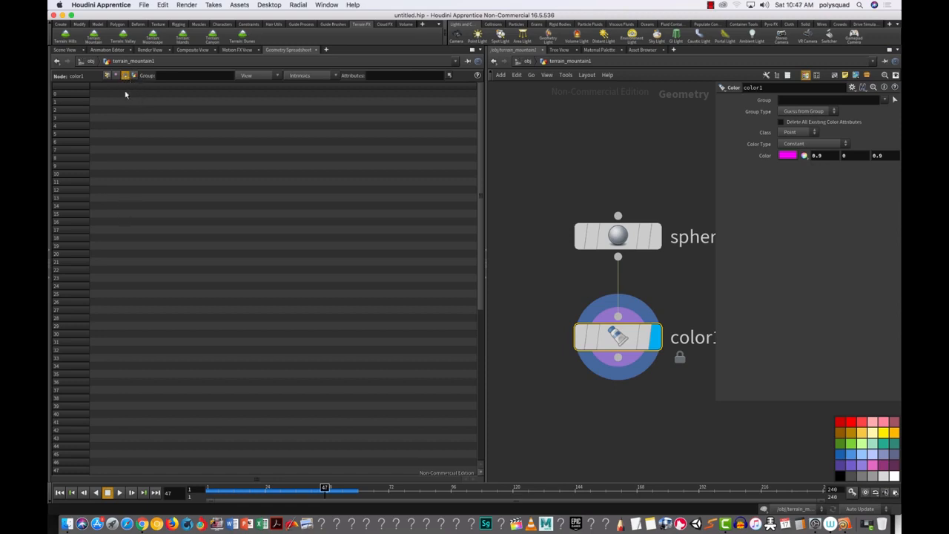
click(106, 76)
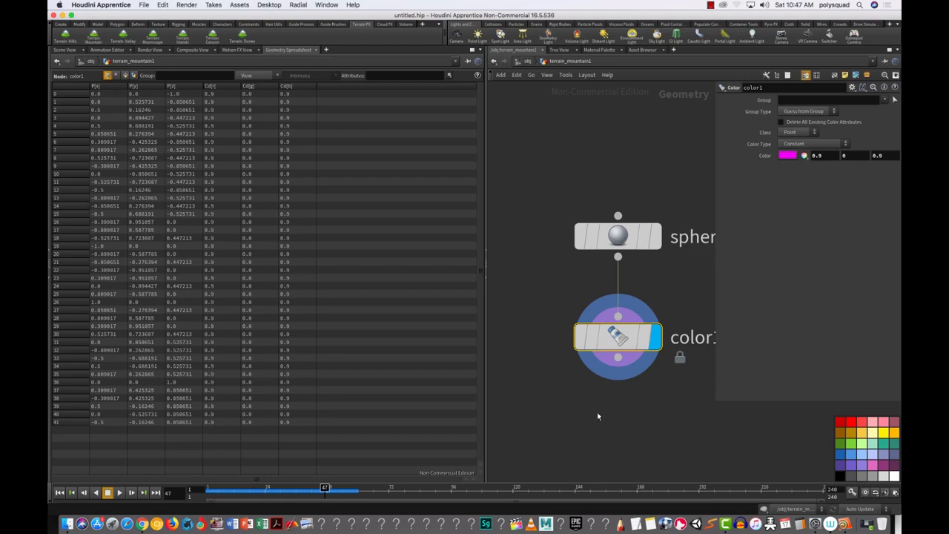
Step: Add an Attribute Create node below the Color node, fed by the Color node's output, and make it the displayed node
key(Tab)
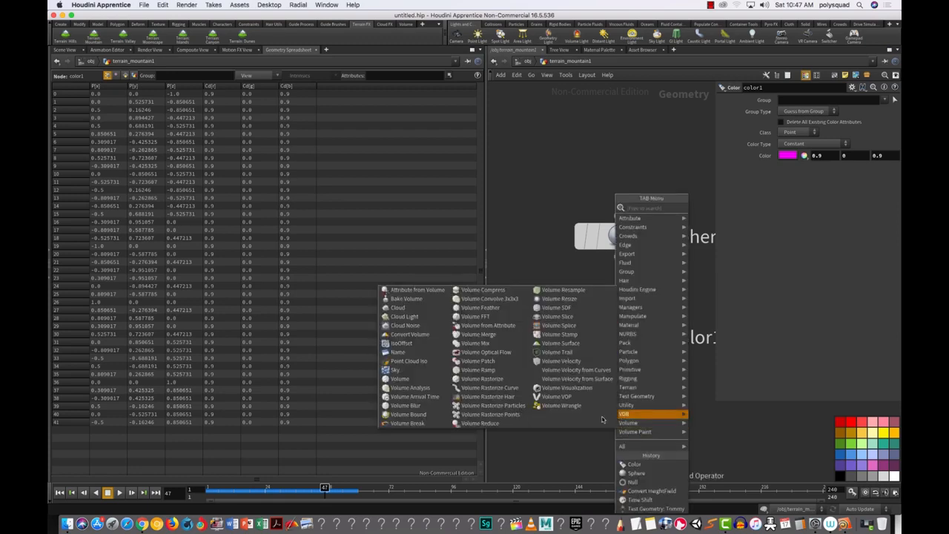
text(cre)
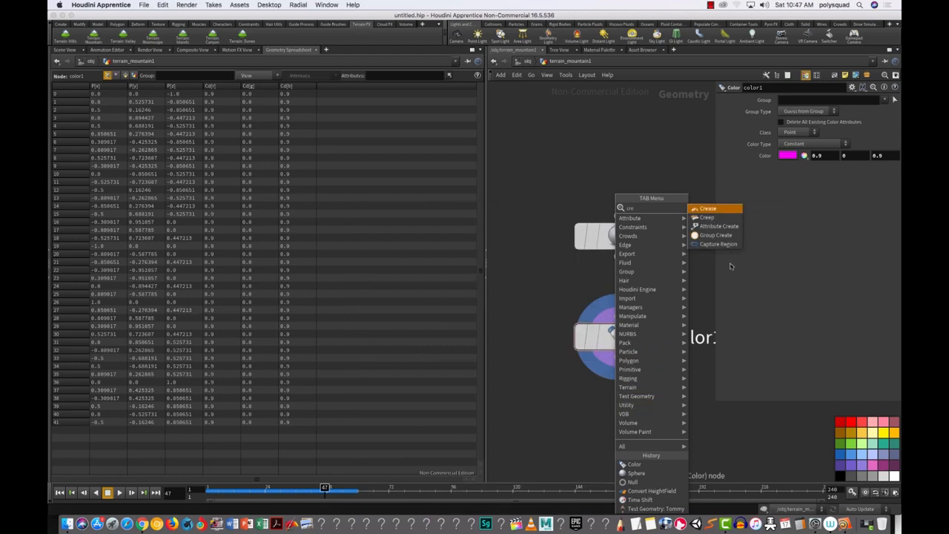
click(722, 227)
click(563, 439)
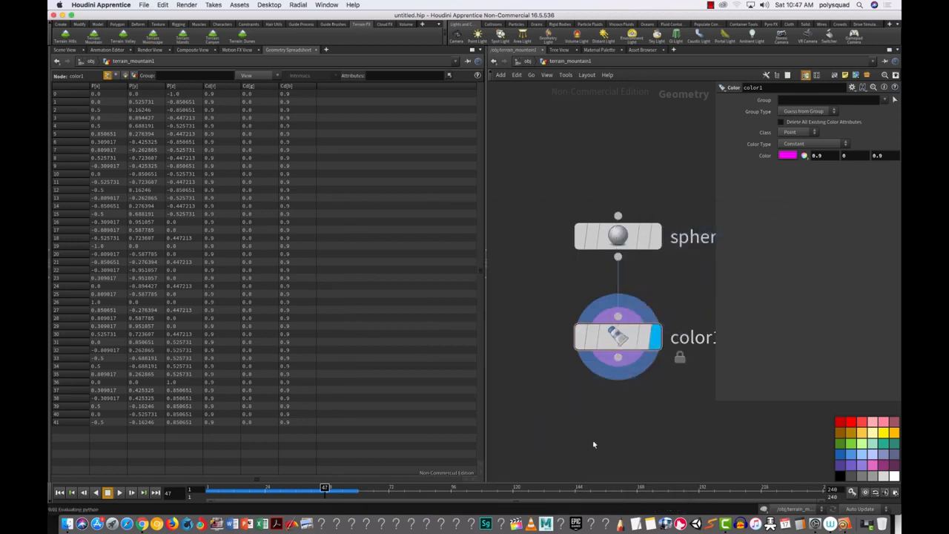
click(618, 358)
click(569, 412)
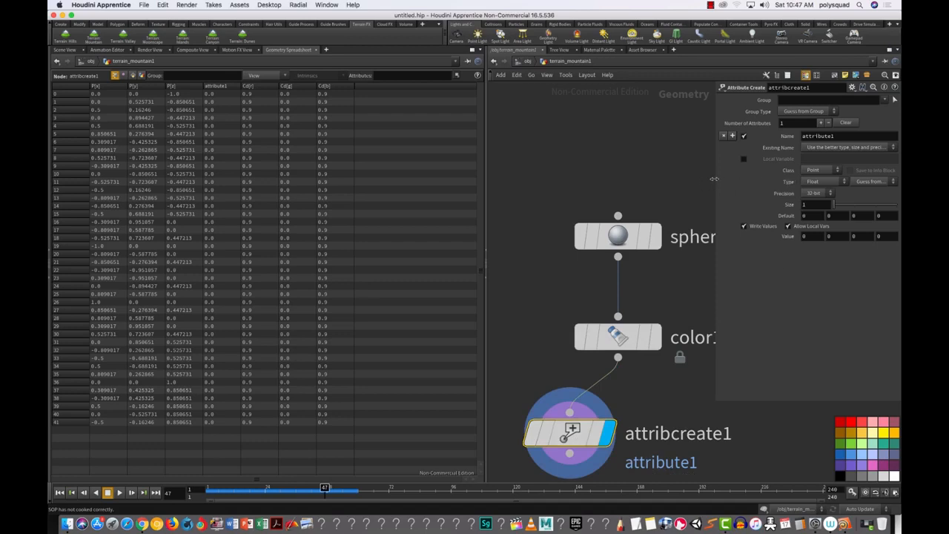
Step: Widen the parameter area and name the new attribute Cd
drag(715, 180, 534, 197)
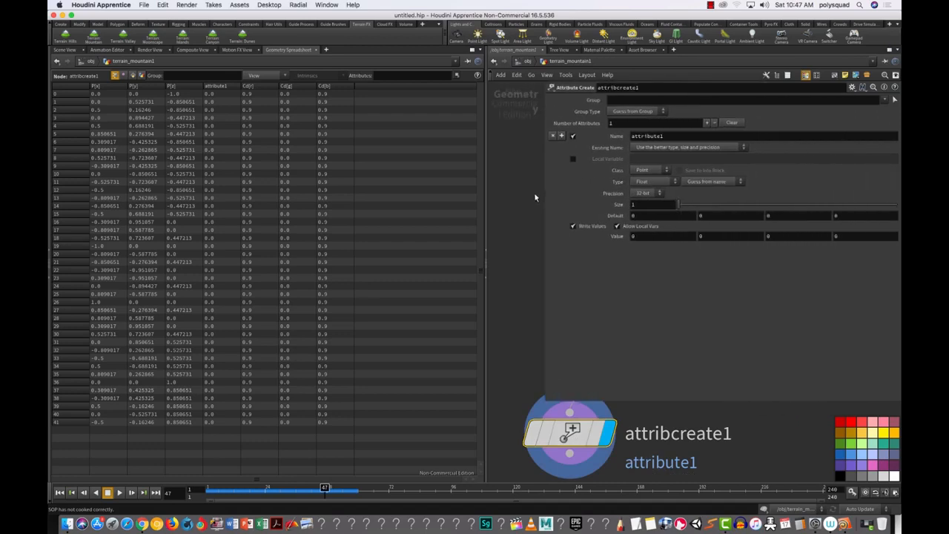
mouse_move(660, 136)
mouse_down()
mouse_move(669, 136)
mouse_move(644, 137)
mouse_up()
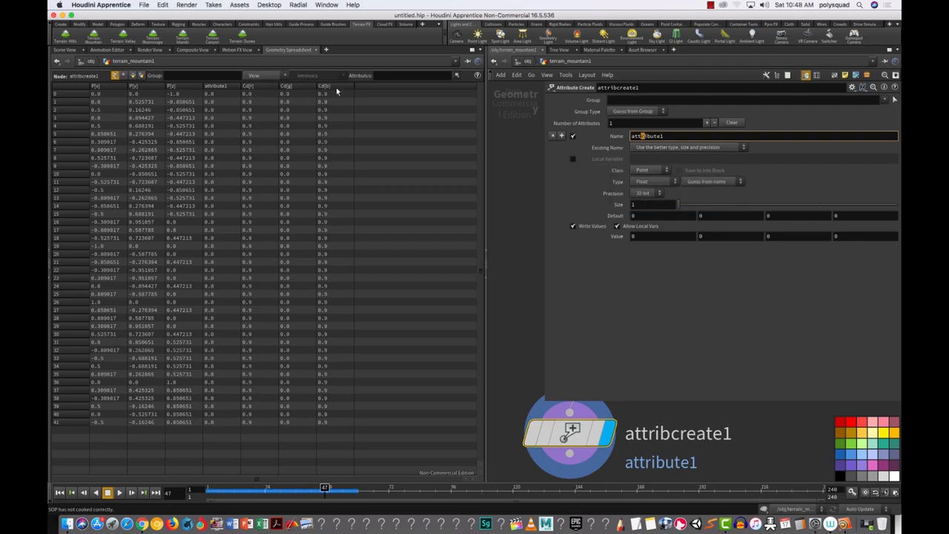
drag(670, 135, 451, 225)
text(Cd)
key(Return)
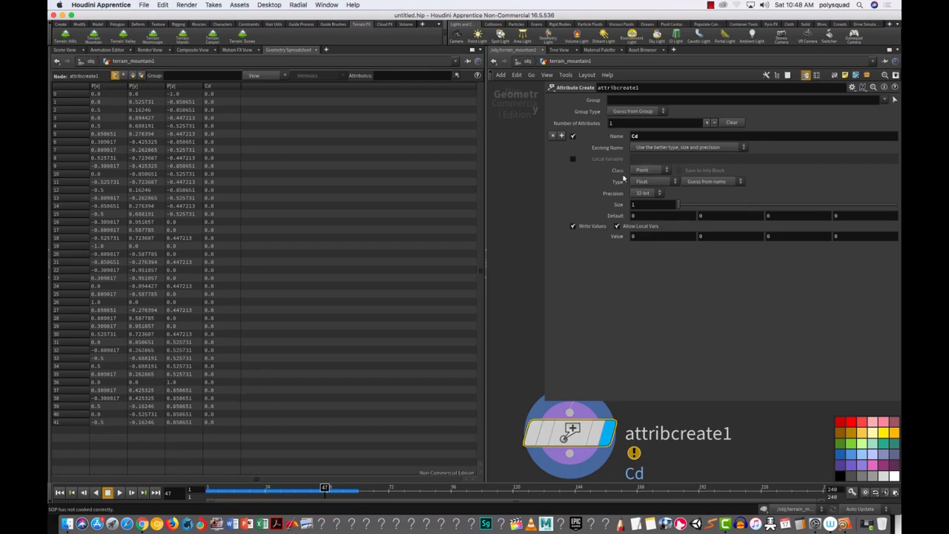
Step: Try the Primitive class for the Cd attribute and return it to Point
click(652, 172)
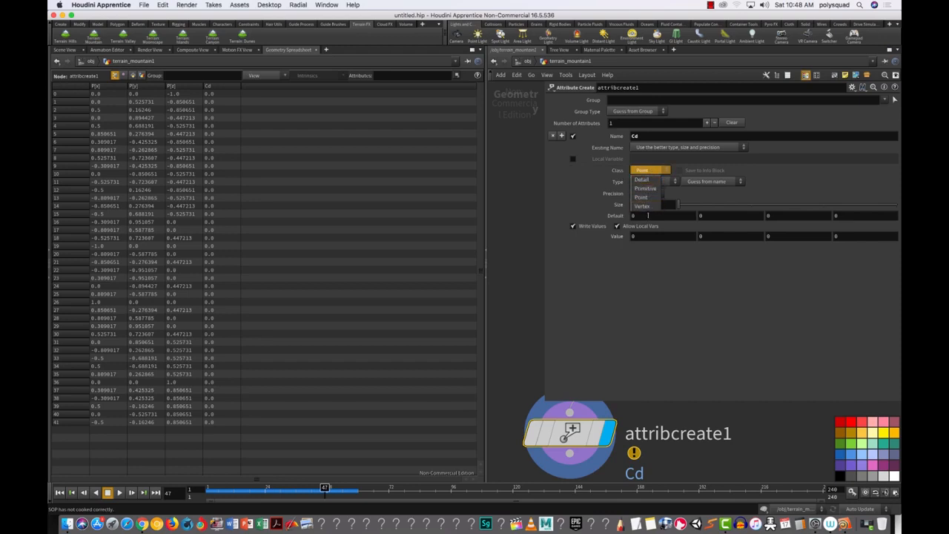
click(643, 197)
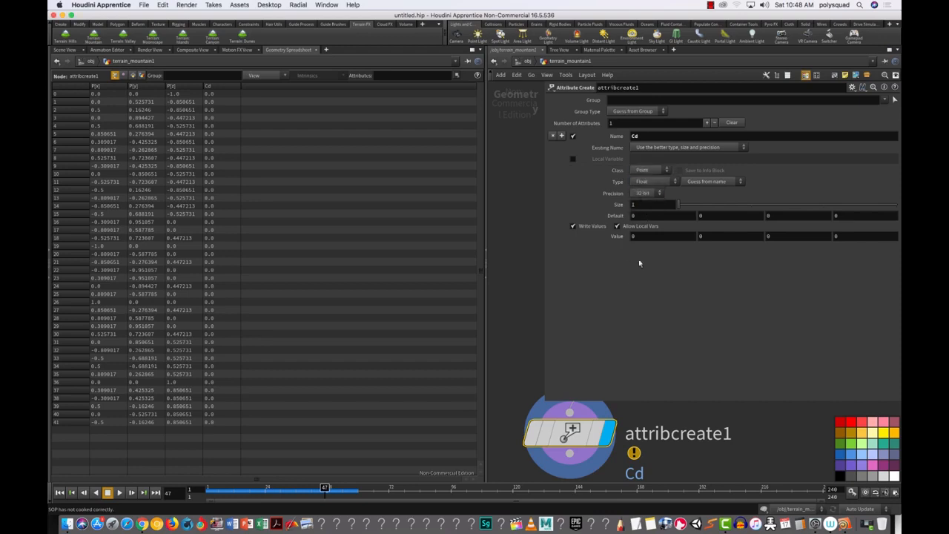
click(645, 172)
click(649, 184)
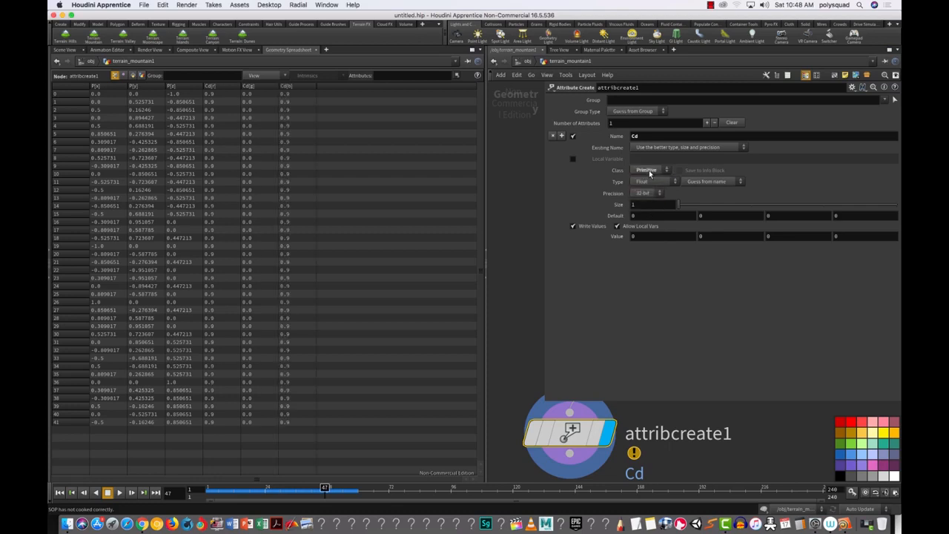
click(650, 172)
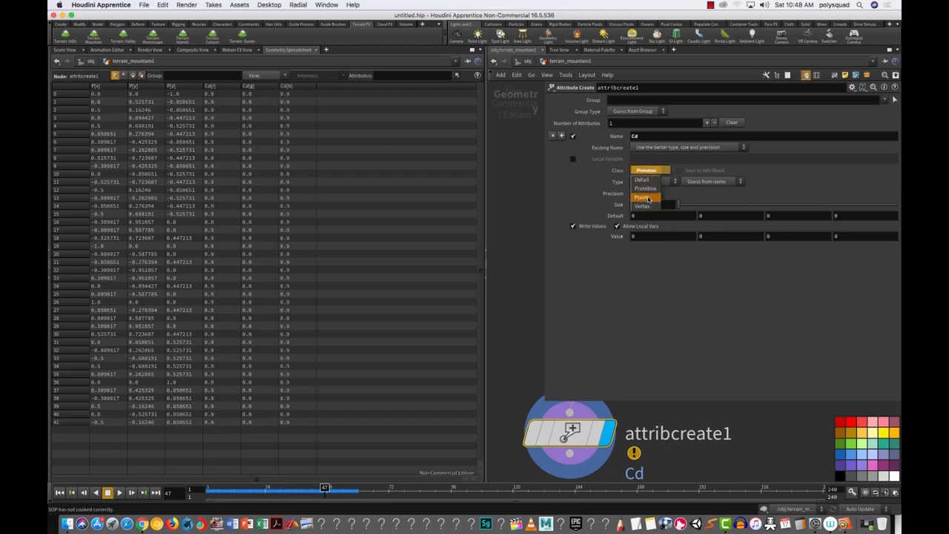
click(647, 199)
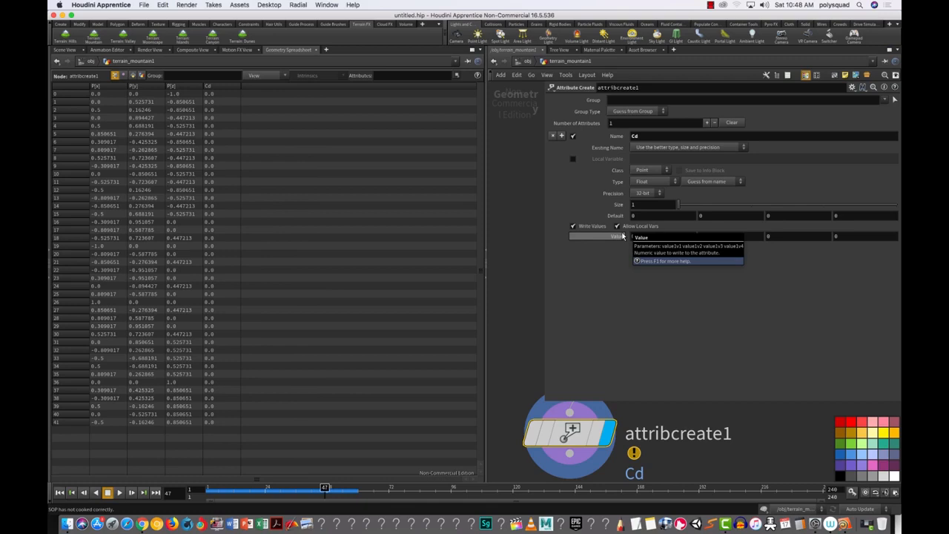
Step: Keep Float as the Cd attribute's type and set its size to 3
click(663, 183)
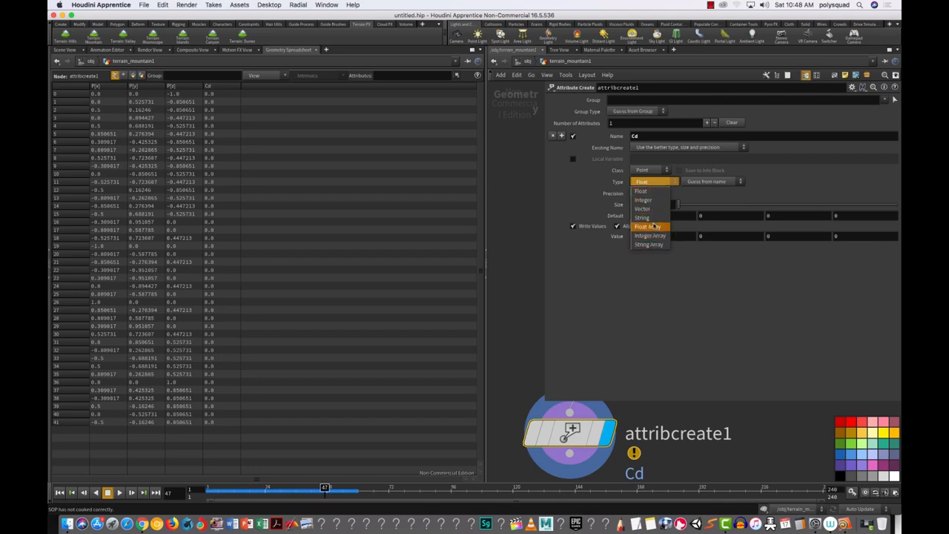
click(642, 191)
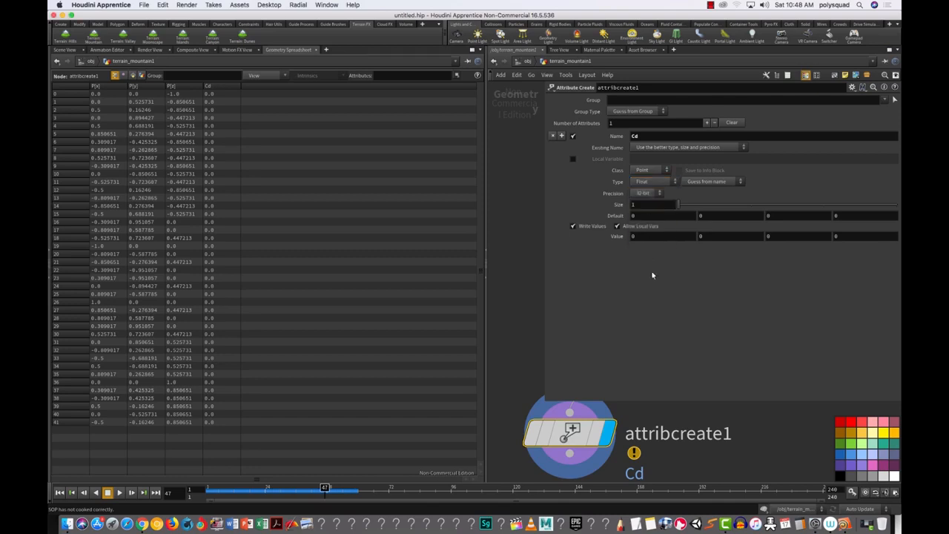
drag(680, 206, 777, 202)
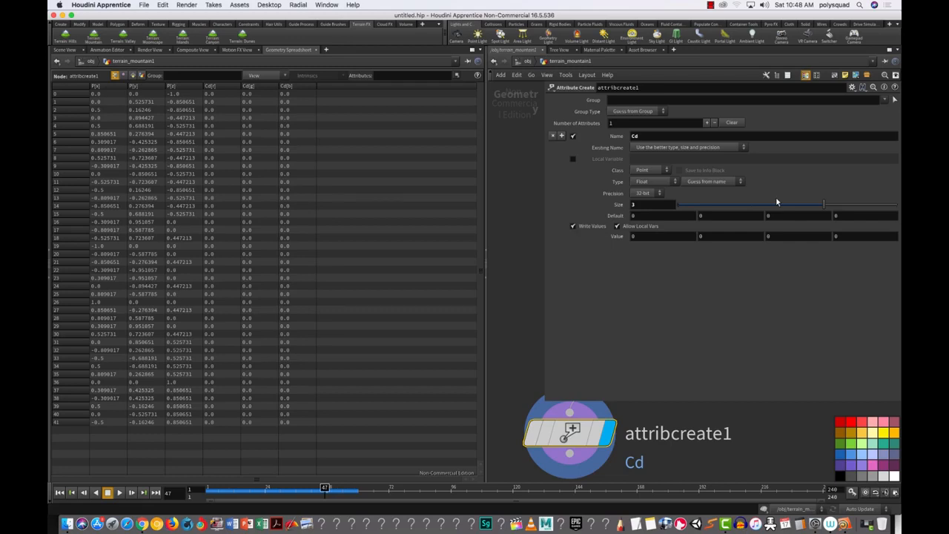
Step: Display the sphere in the scene view and set the first three Cd attribute values to 1
click(65, 50)
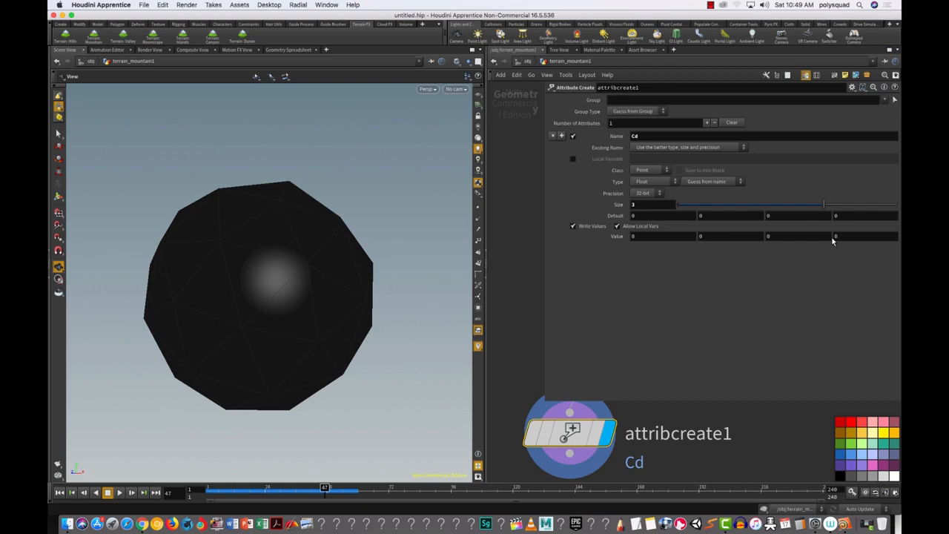
click(634, 236)
text(1)
key(Return)
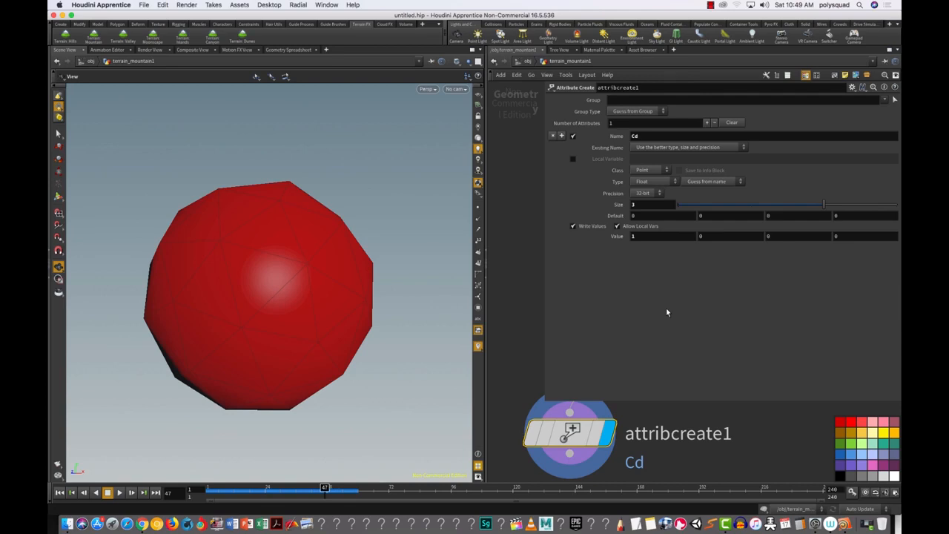
key(Tab)
text(1)
key(Return)
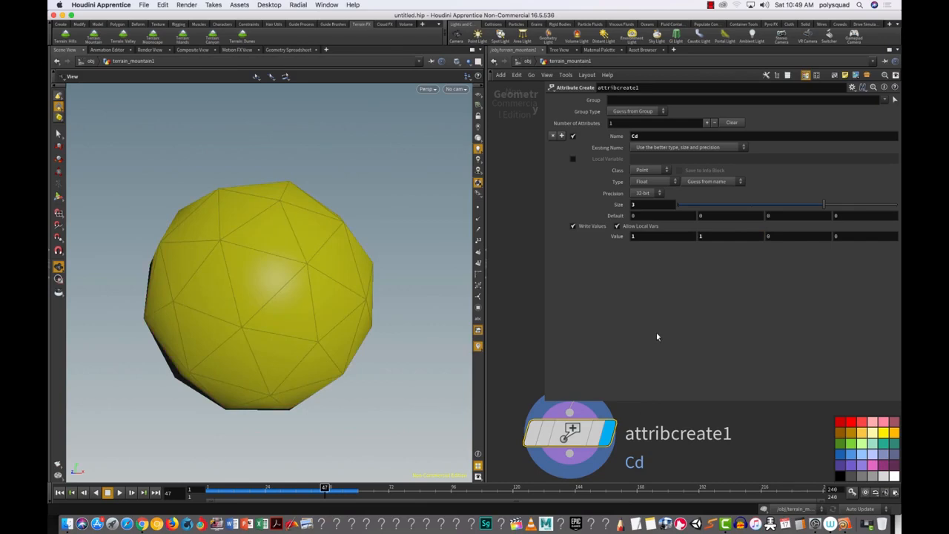
click(768, 236)
text(1)
key(Return)
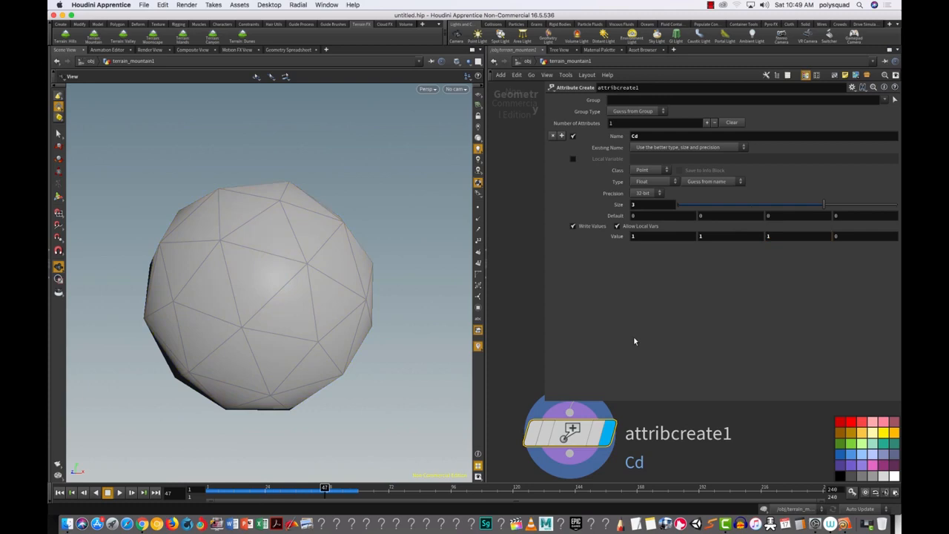
Step: Set the second Cd value, the green component, to 0
drag(705, 237, 696, 237)
text(0)
key(Return)
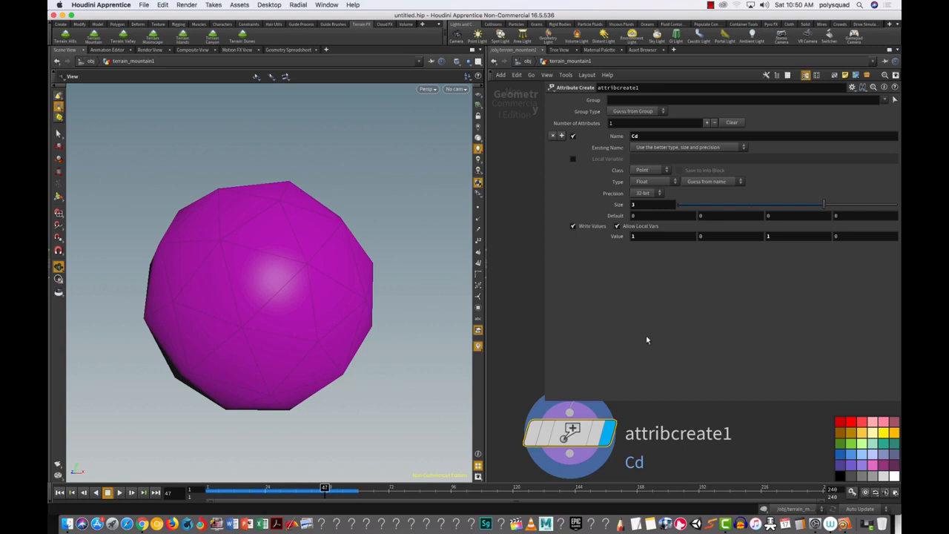
Step: Compare the Cd values in the geometry spreadsheet with the sphere in the scene view, and hide the parameter overlay
click(288, 50)
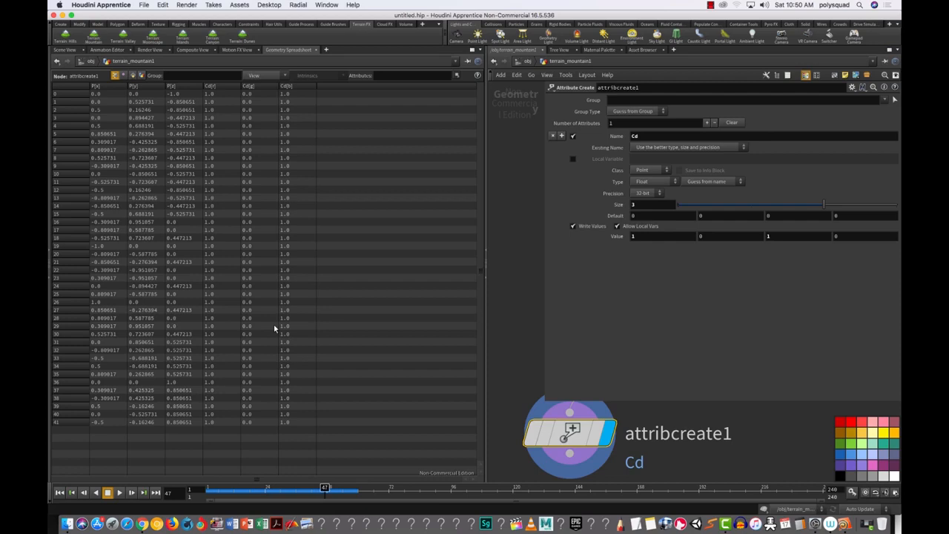
right_click(619, 181)
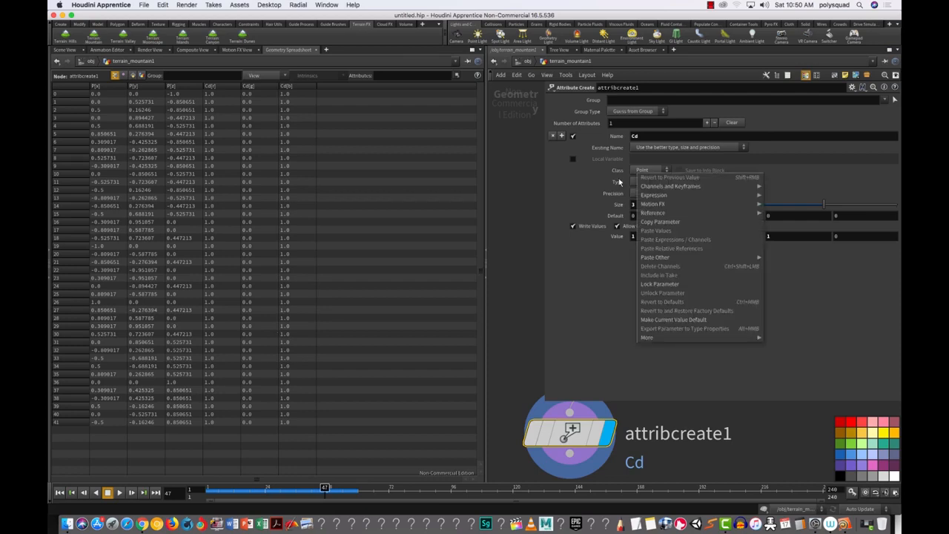
click(620, 183)
click(65, 51)
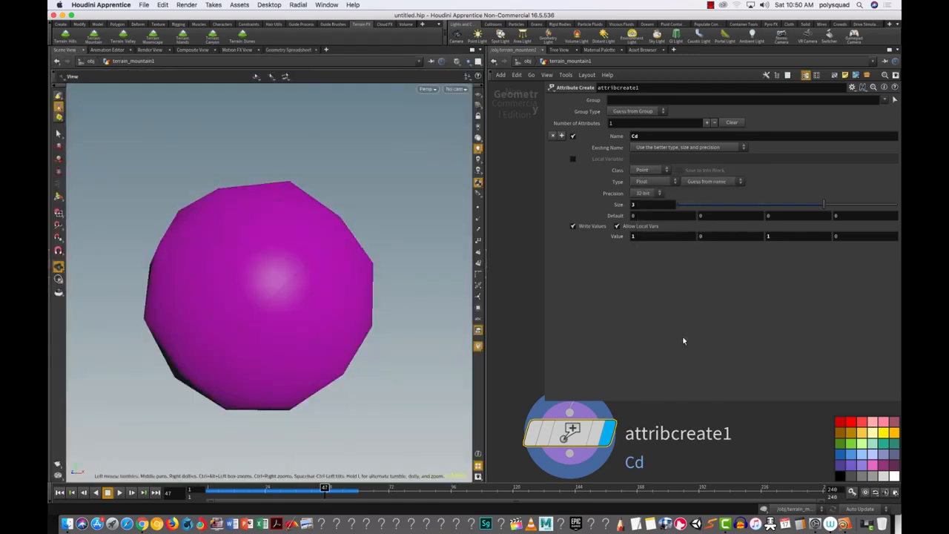
key(p)
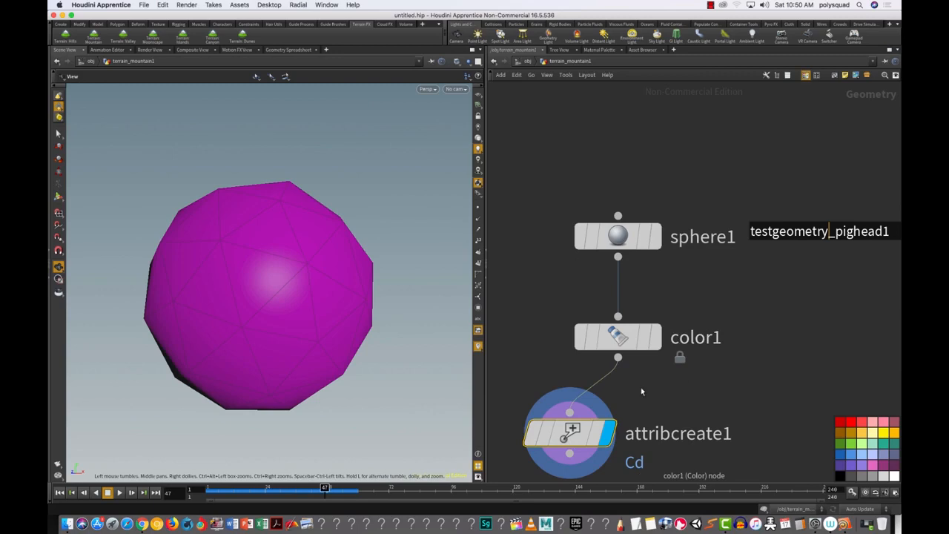
Step: Display the color1 node, move attribcreate1 closer beneath it, and set color1's Color Type to Random
click(652, 337)
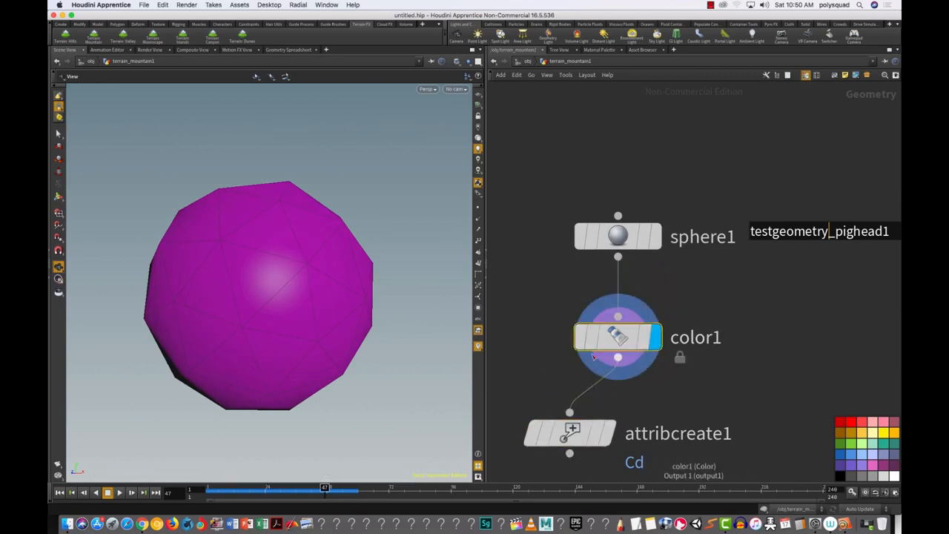
drag(569, 432, 596, 437)
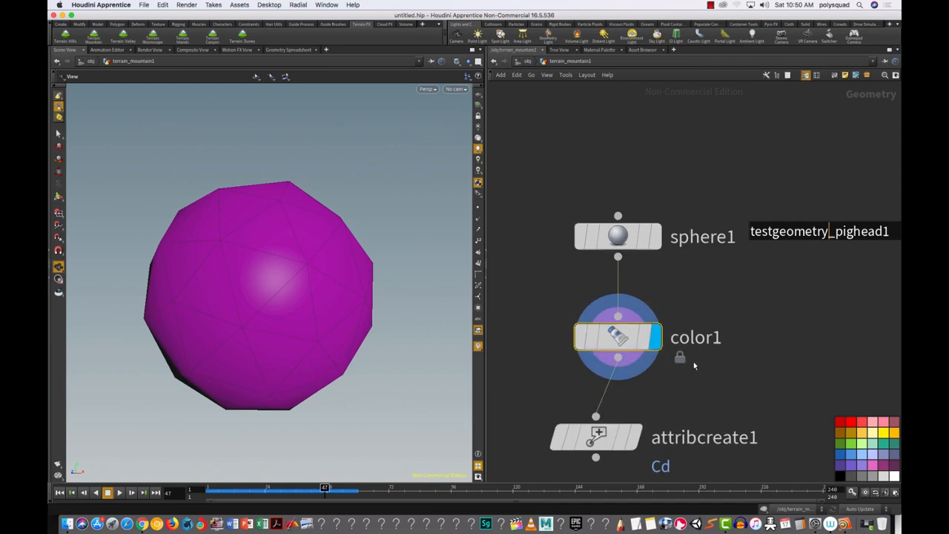
key(p)
click(642, 143)
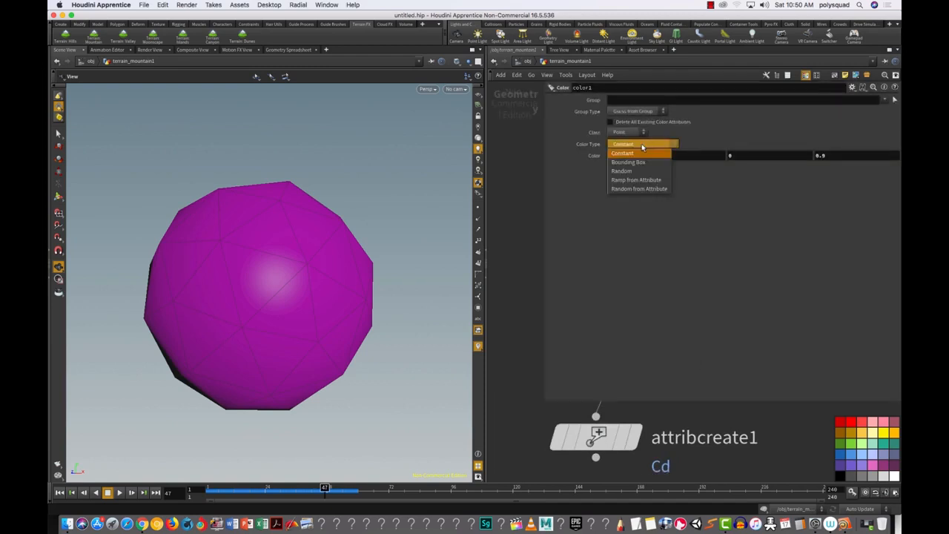
click(626, 158)
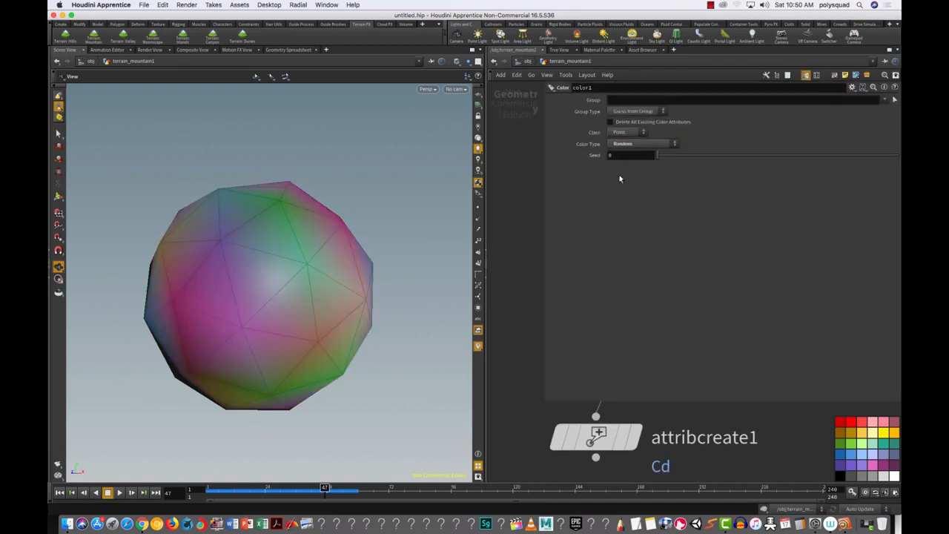
mouse_move(307, 370)
mouse_down()
mouse_move(377, 301)
mouse_move(369, 415)
mouse_move(297, 387)
mouse_up()
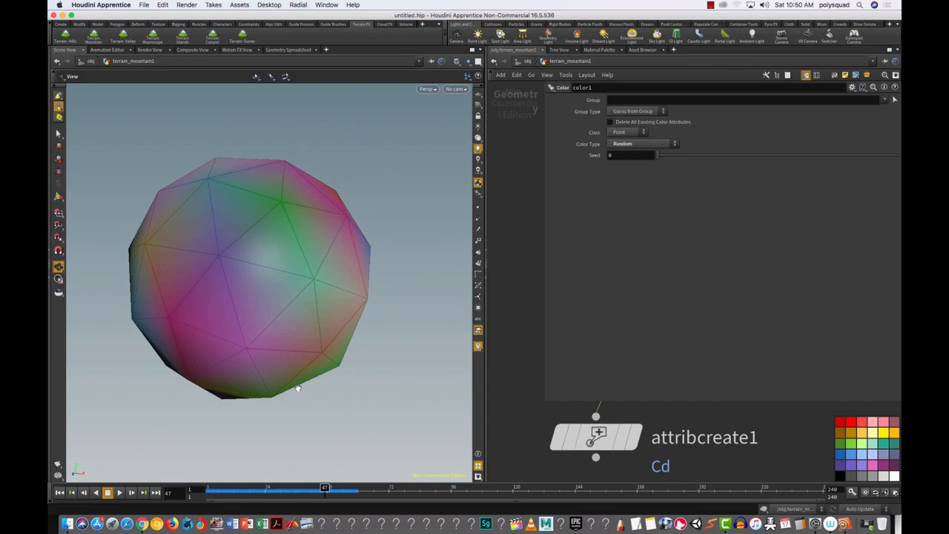
Step: Set color1's Class to Primitive and check the result in the spreadsheet's primitive attributes and in the scene view
click(293, 49)
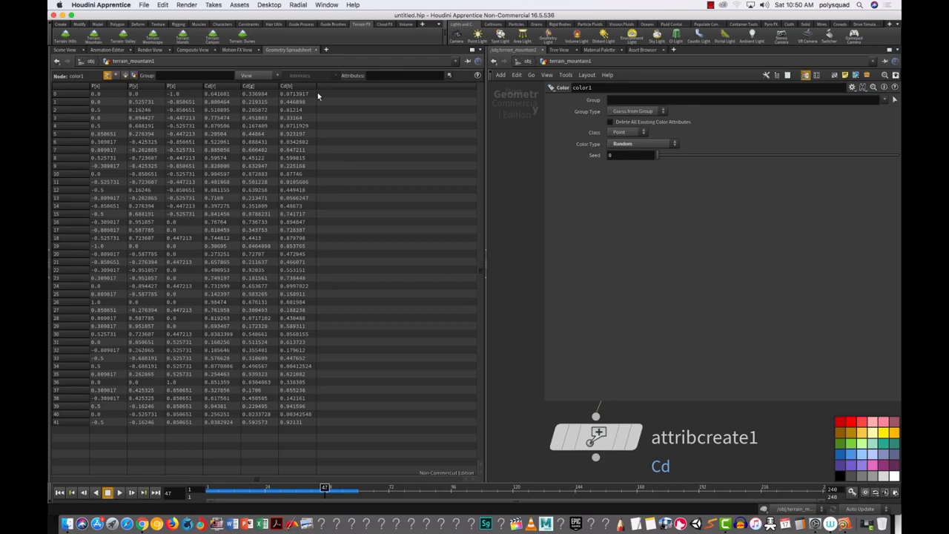
click(636, 131)
click(621, 151)
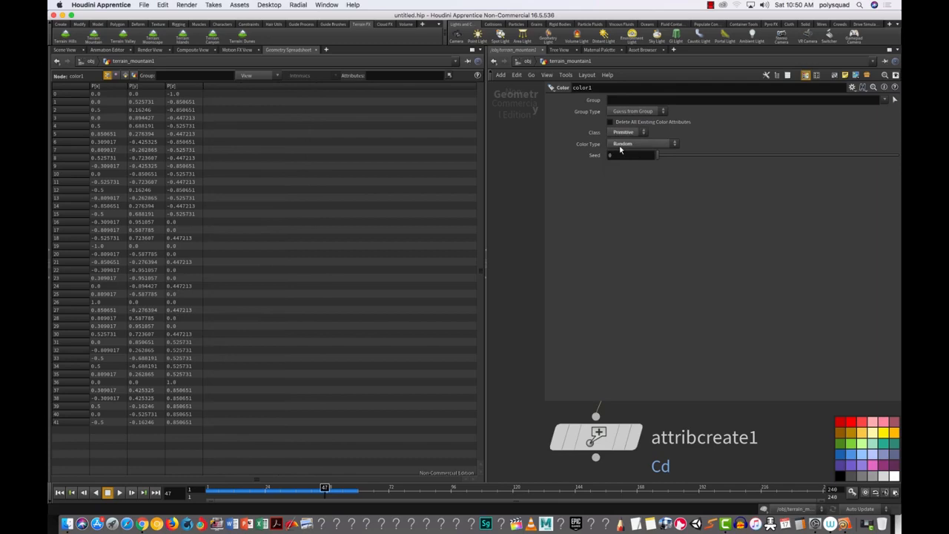
click(126, 76)
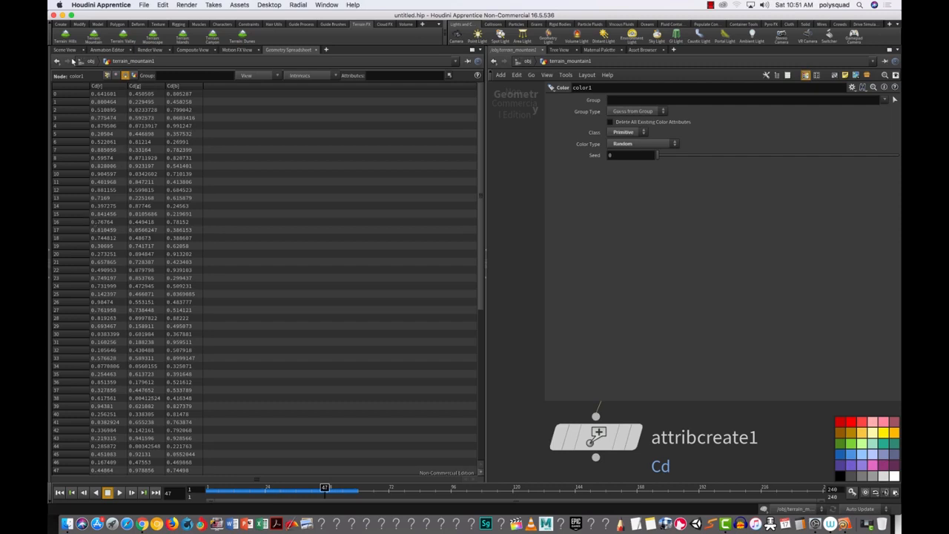
click(66, 49)
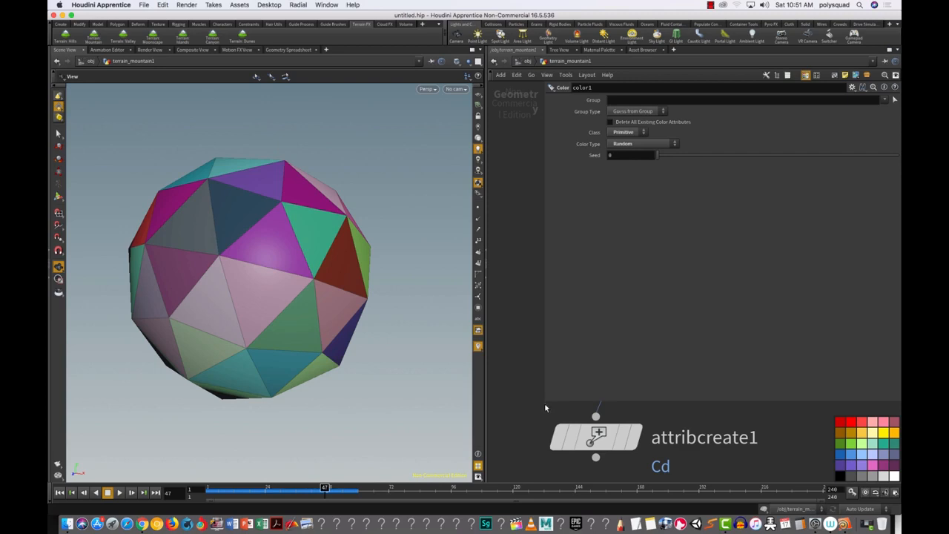
Step: Shrink the parameter overlay in the network editor and align attribcreate1 directly beneath color1
drag(546, 402, 779, 234)
drag(606, 447, 628, 444)
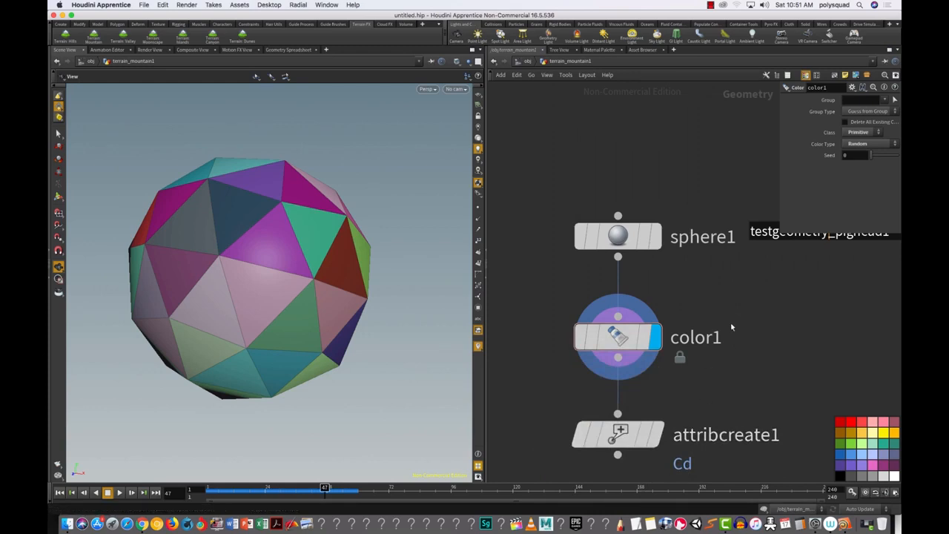
Step: Look over the node network from the sphere chain up to the heightfield chain ending in TERRAIN_OUT
middle_drag(714, 341, 713, 341)
scroll(712, 341, down, 10)
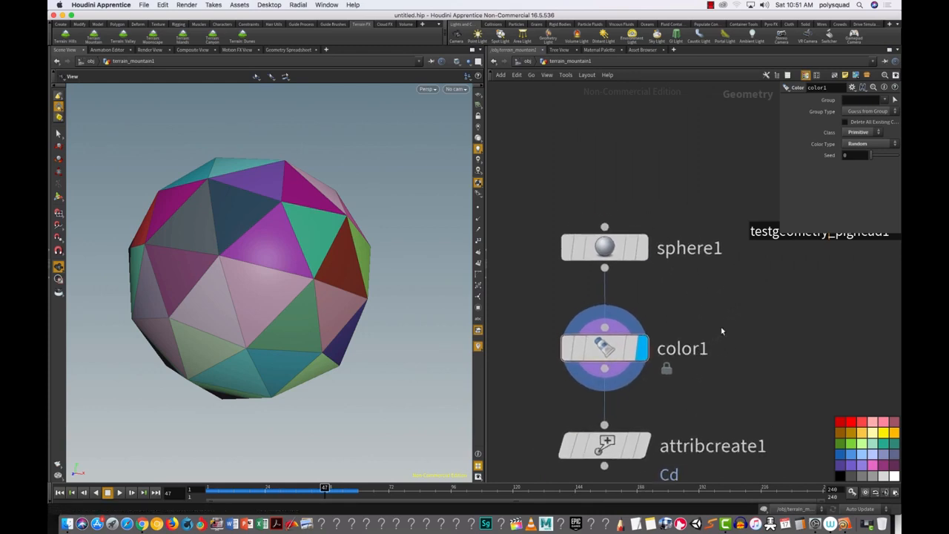
scroll(656, 276, up, 5)
middle_drag(655, 265, 642, 376)
mouse_move(647, 339)
right_down()
mouse_move(640, 346)
mouse_move(642, 328)
right_up()
scroll(642, 328, up, 3)
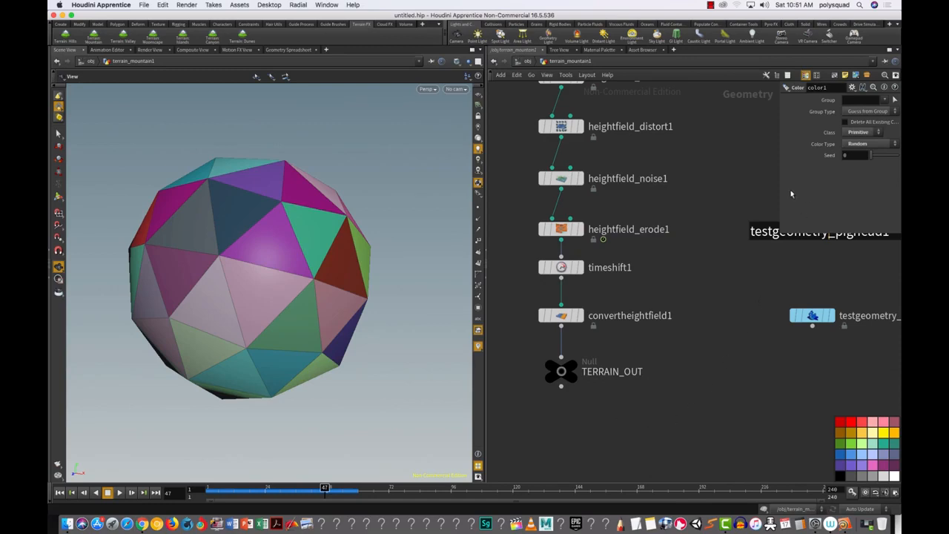
scroll(692, 412, down, 3)
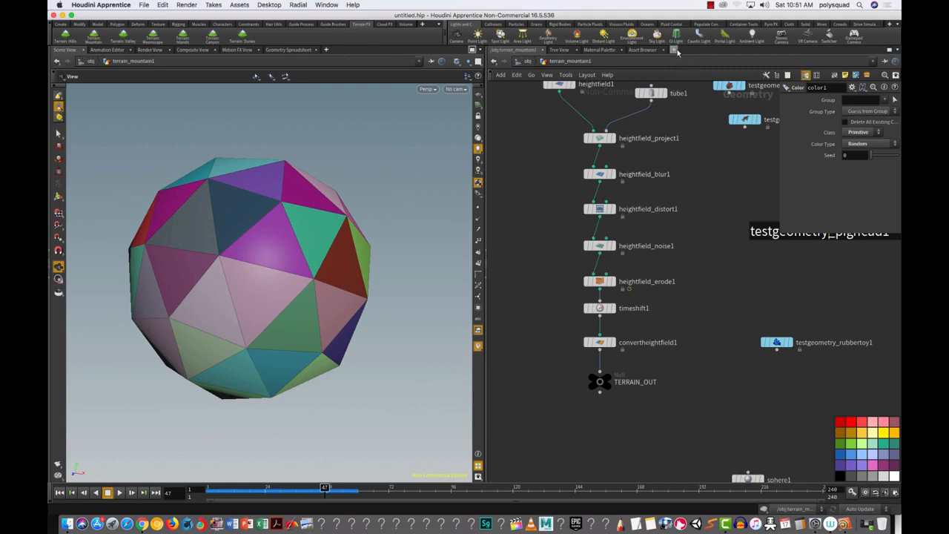
Step: Add a new Network View pane tab beside the Asset Browser
click(673, 50)
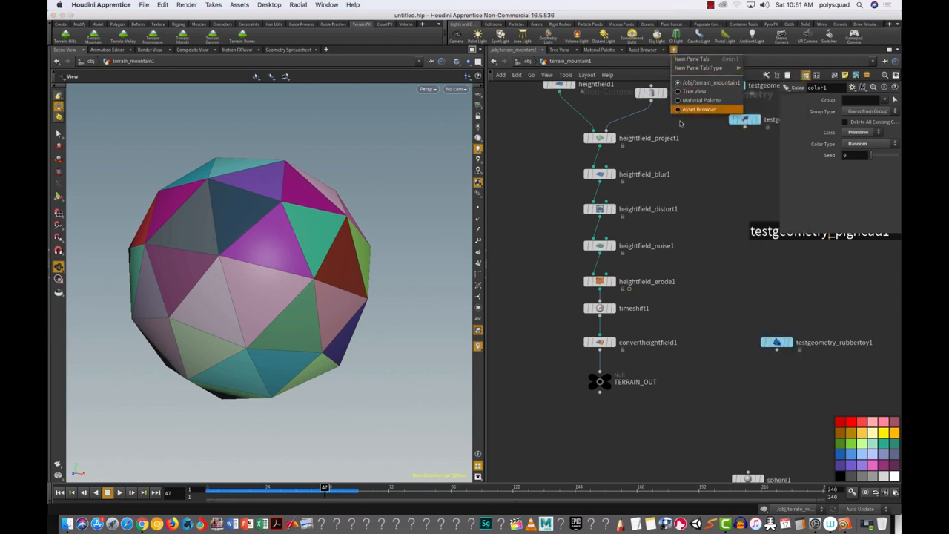
click(701, 148)
click(674, 49)
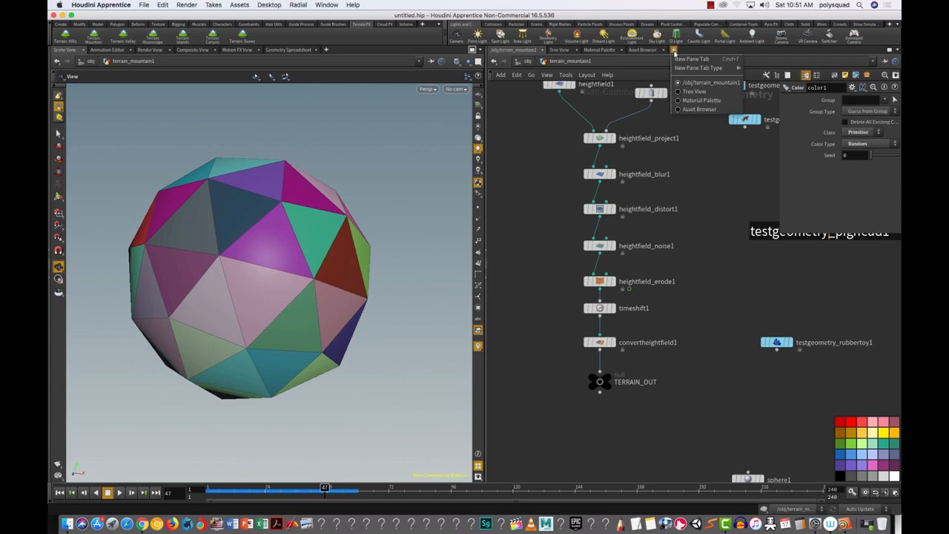
click(674, 50)
click(674, 50)
mouse_move(686, 69)
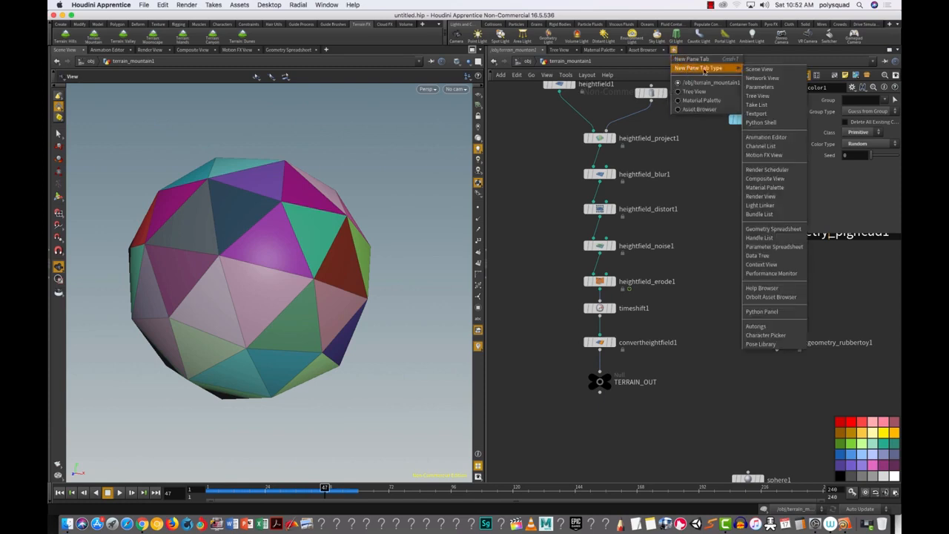
click(764, 70)
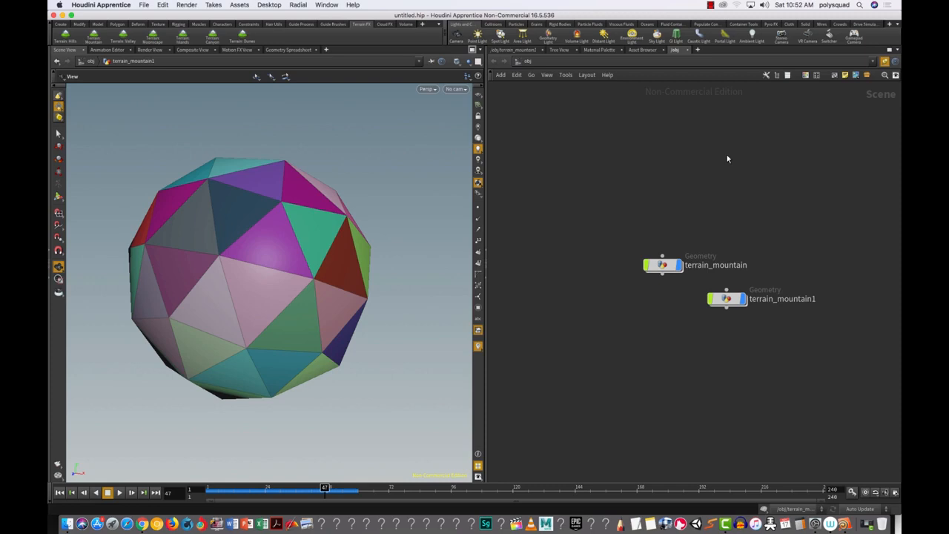
Step: Return to the terrain_mountain1 network and display the TERRAIN_OUT node, framing the whole mountain in the scene view
click(521, 51)
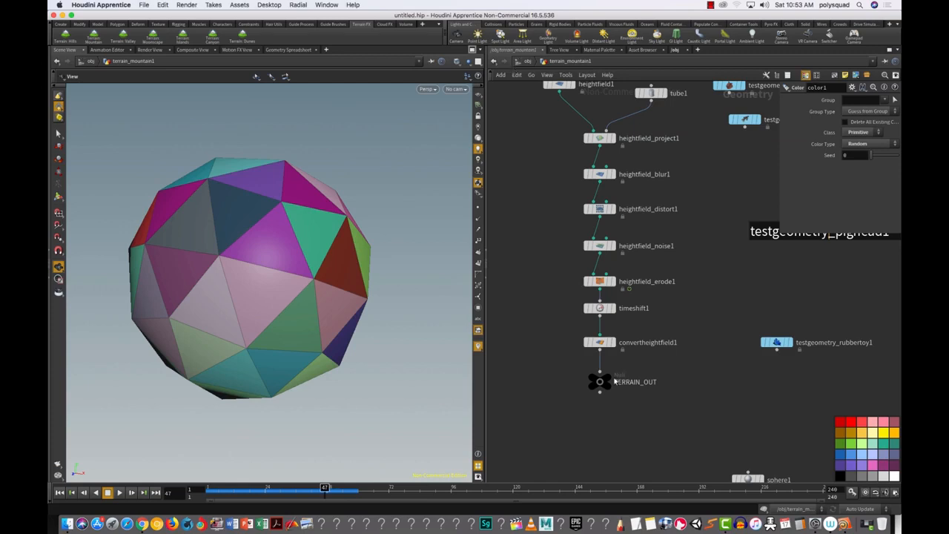
click(607, 378)
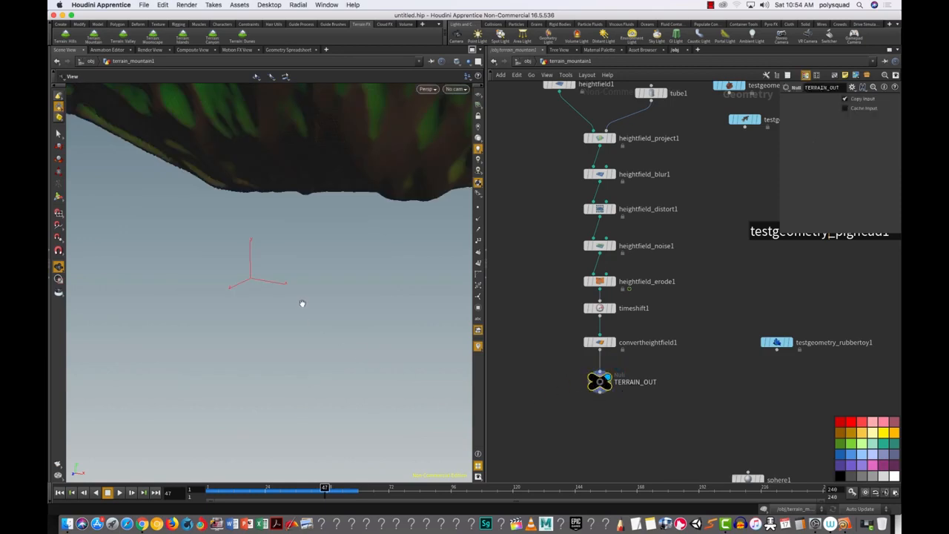
key(h)
drag(278, 348, 299, 286)
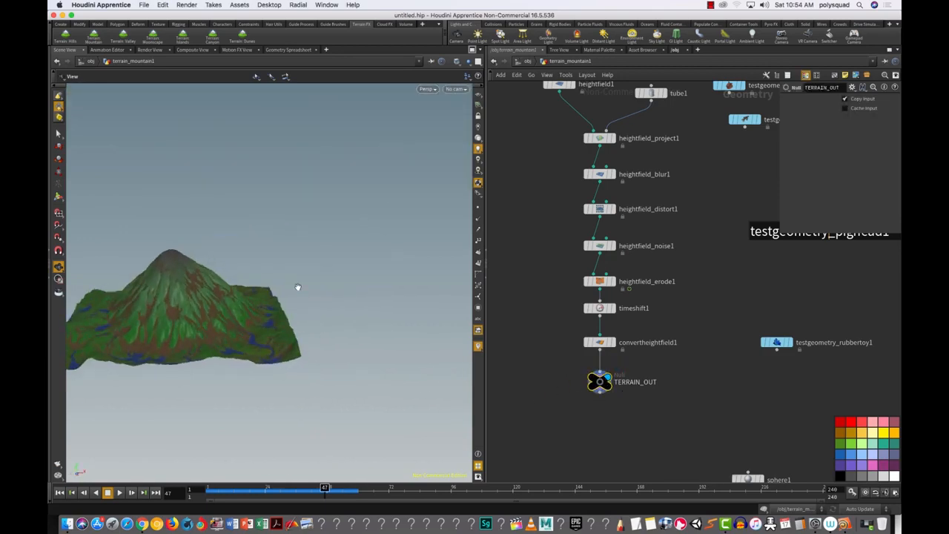
right_drag(186, 331, 304, 306)
drag(303, 307, 269, 322)
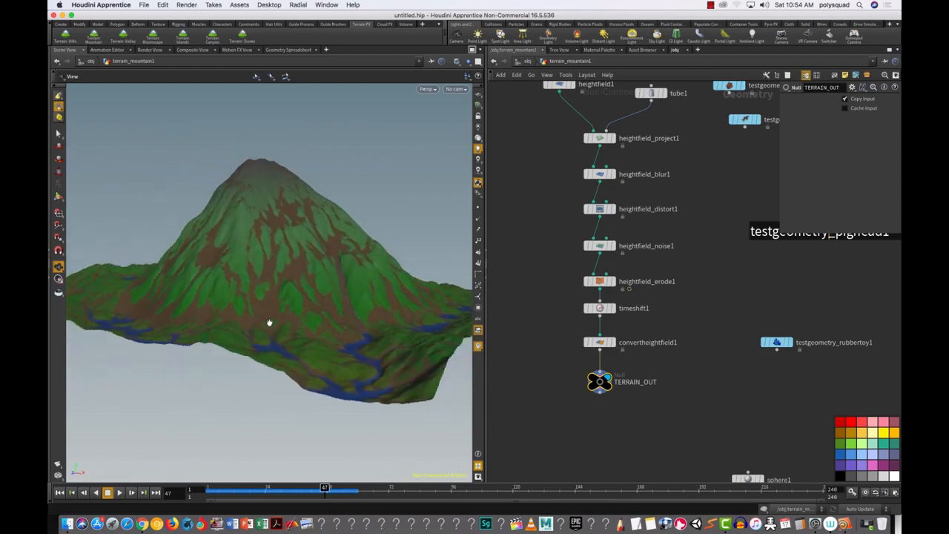
Step: Examine the point attributes of TERRAIN_OUT in the geometry spreadsheet, including Cd, debris, flow and height, and return to the scene view
click(287, 50)
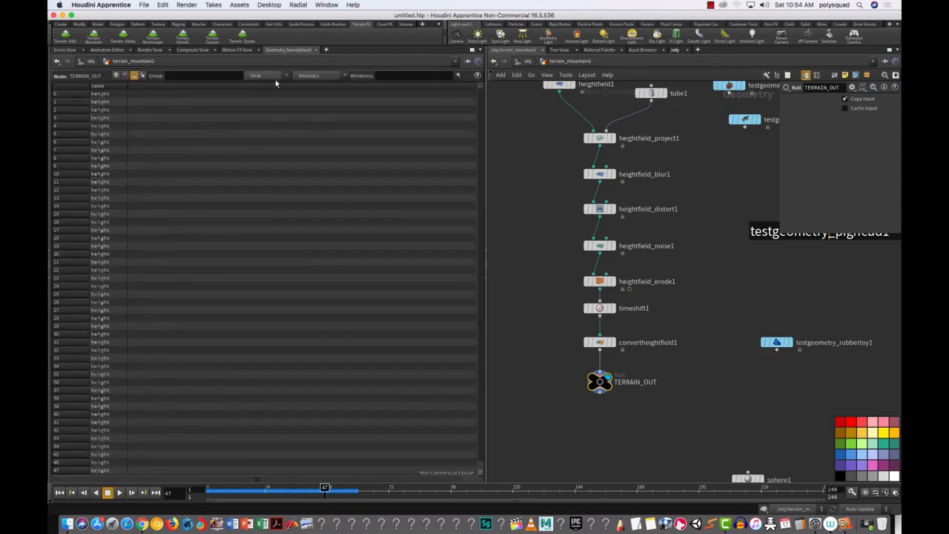
click(116, 75)
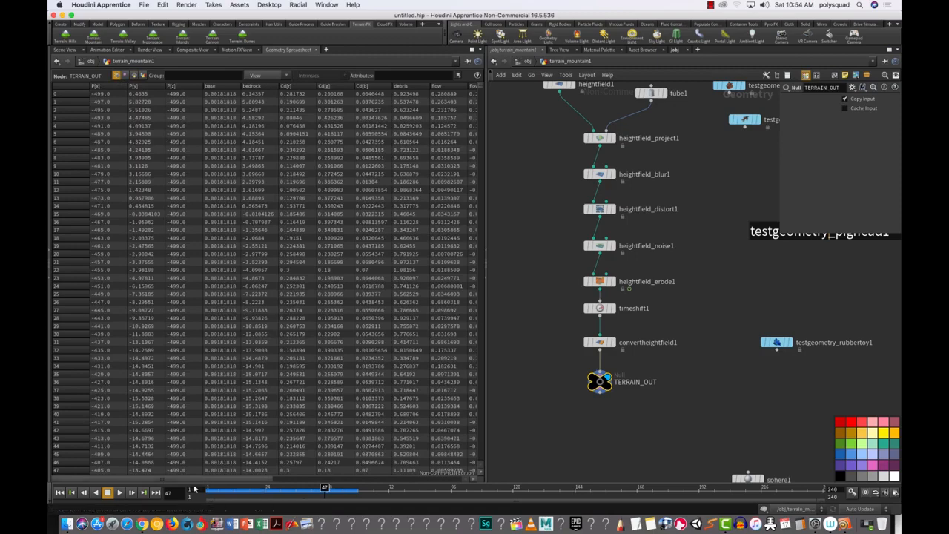
drag(211, 480, 431, 476)
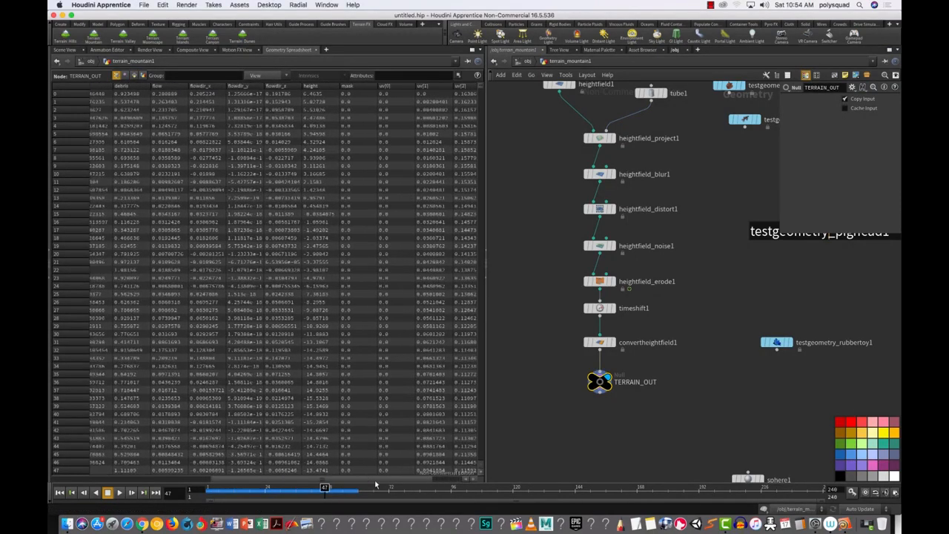
drag(416, 475, 209, 467)
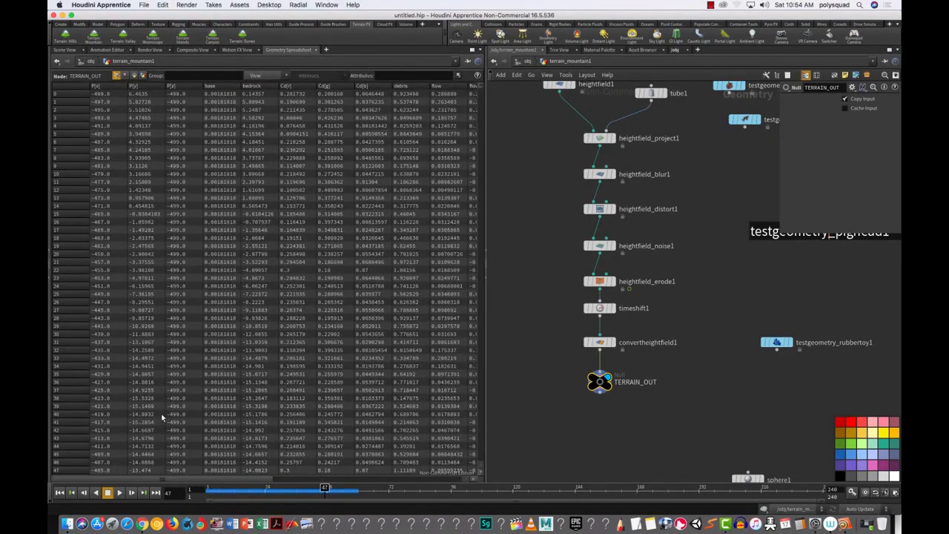
click(65, 50)
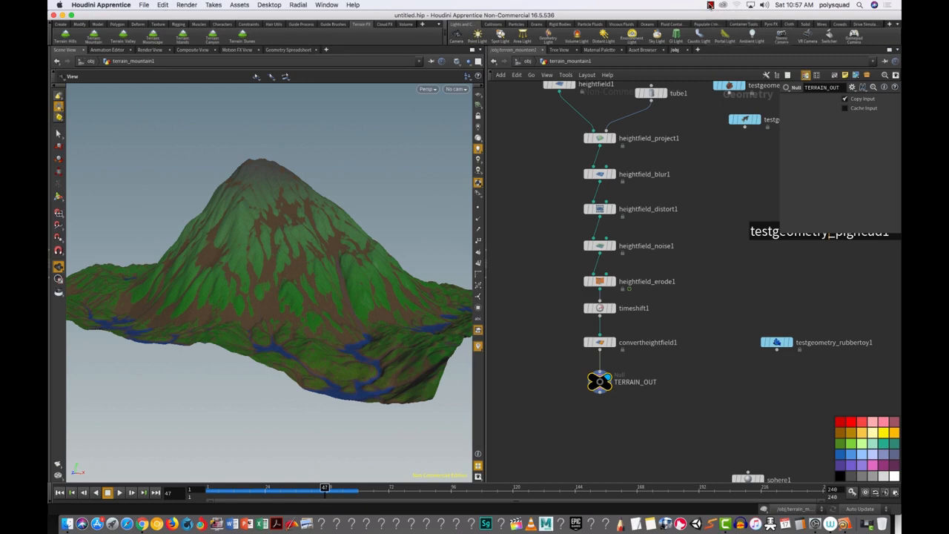
click(710, 6)
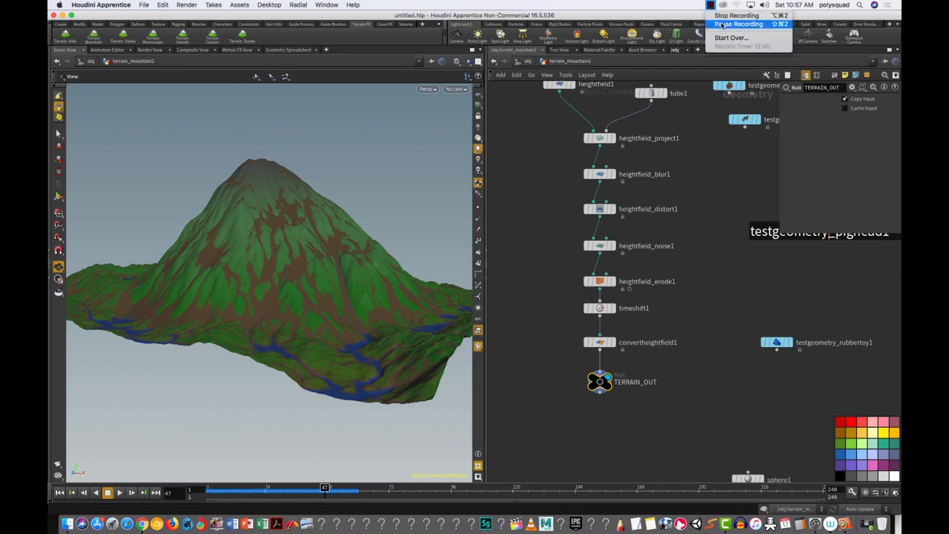